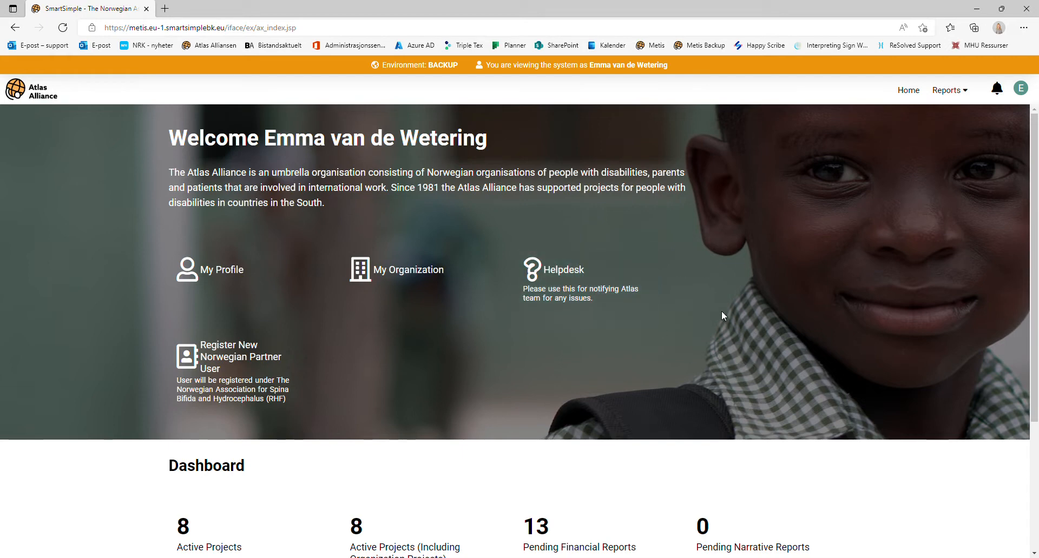
Step: Open the assessment tools record of the Parents Association for Spina Bifida and Hydrocephalus Limited Malawi (PASHL), from the dashboard's assessment tools
scroll(790, 312, "down", 3)
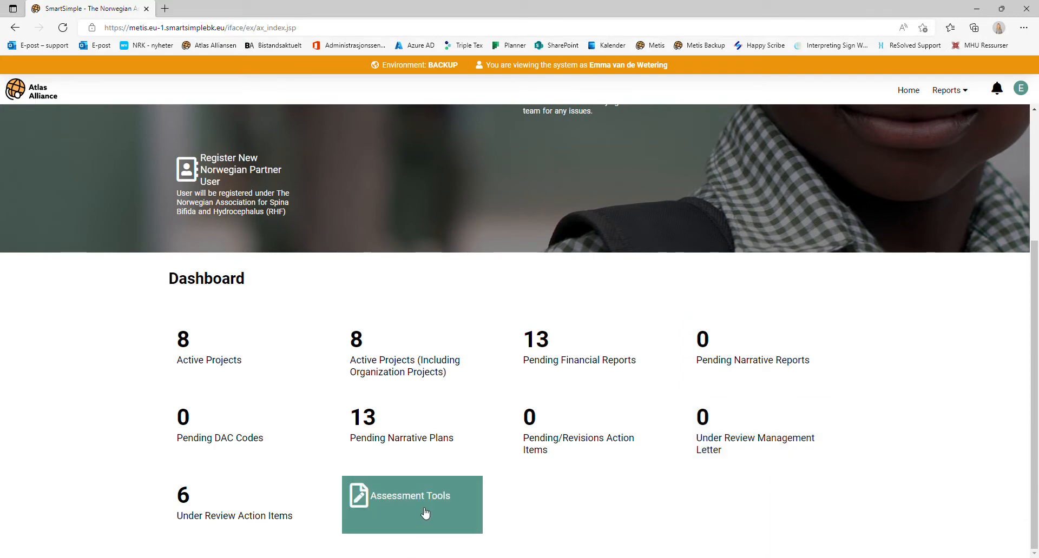
left_click(404, 514)
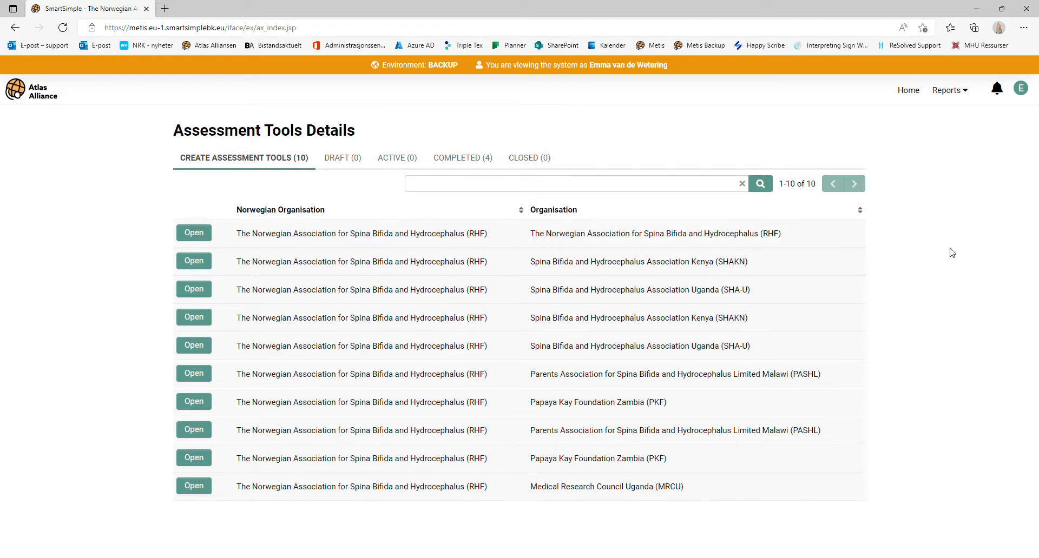
left_click(195, 374)
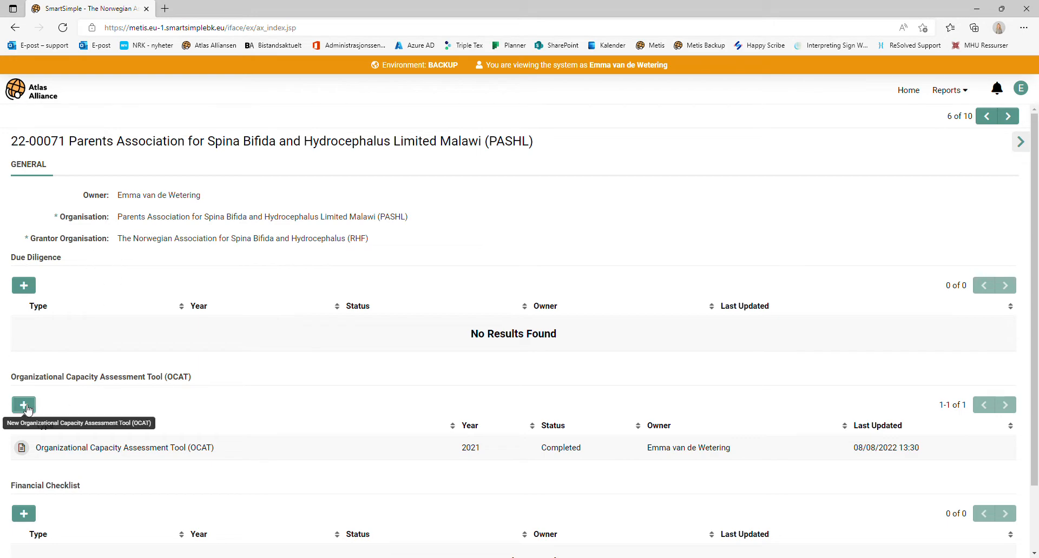
Step: Open the completed 2021 Organizational Capacity Assessment Tool (OCAT) and create a new tool as a copy of it
scroll(184, 422, "down", 2)
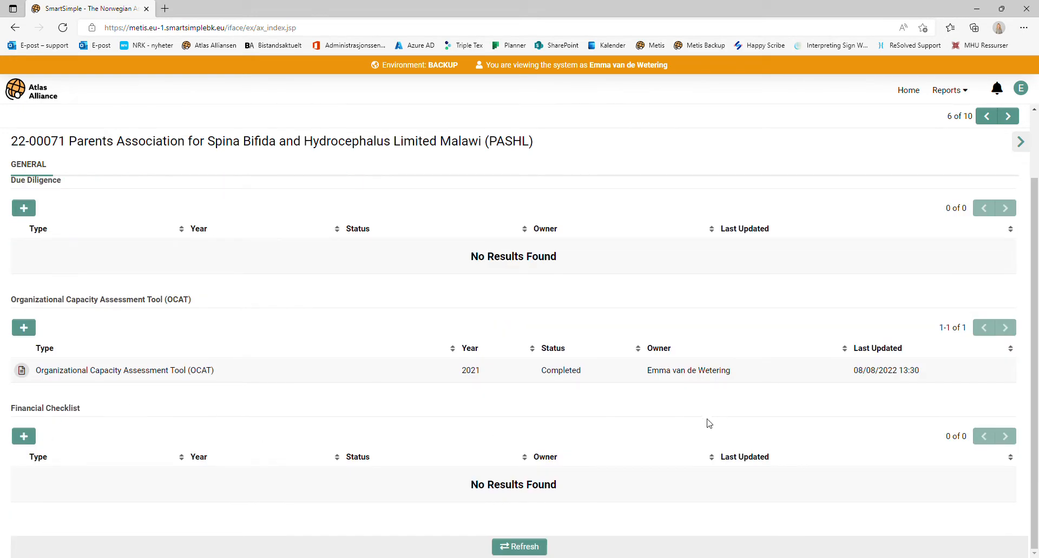
scroll(330, 441, "up", 2)
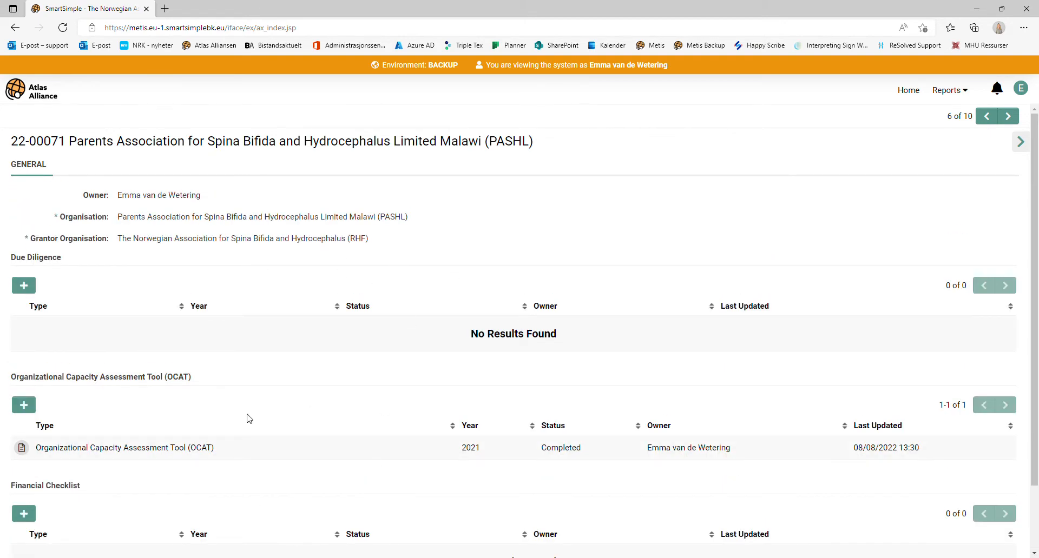
scroll(392, 480, "down", 2)
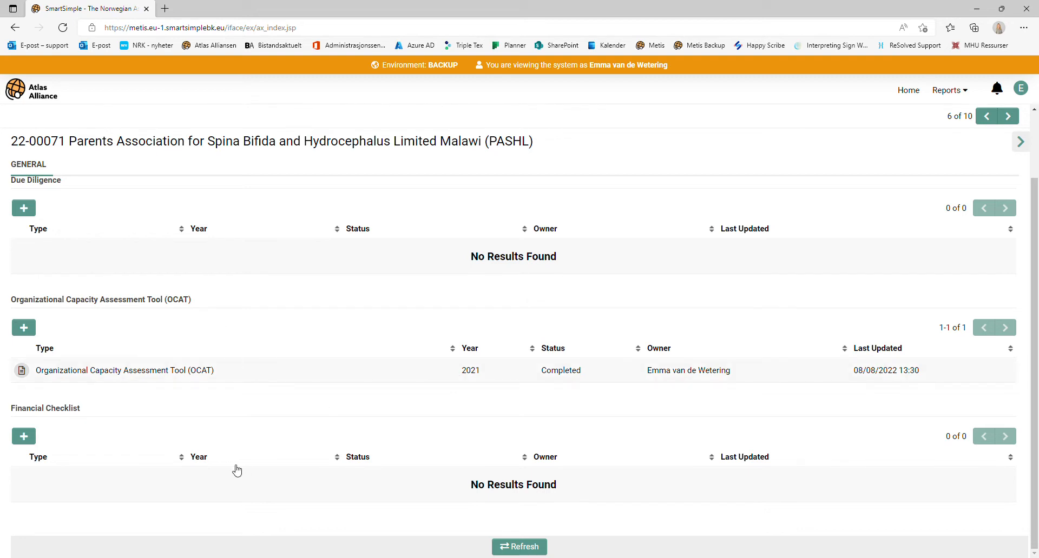
scroll(274, 454, "up", 1)
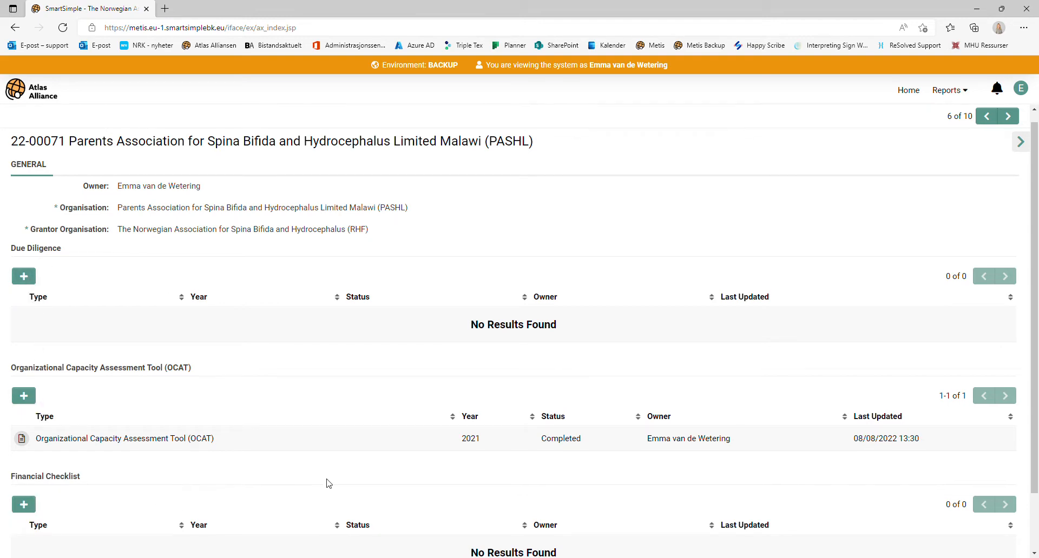
scroll(319, 493, "down", 2)
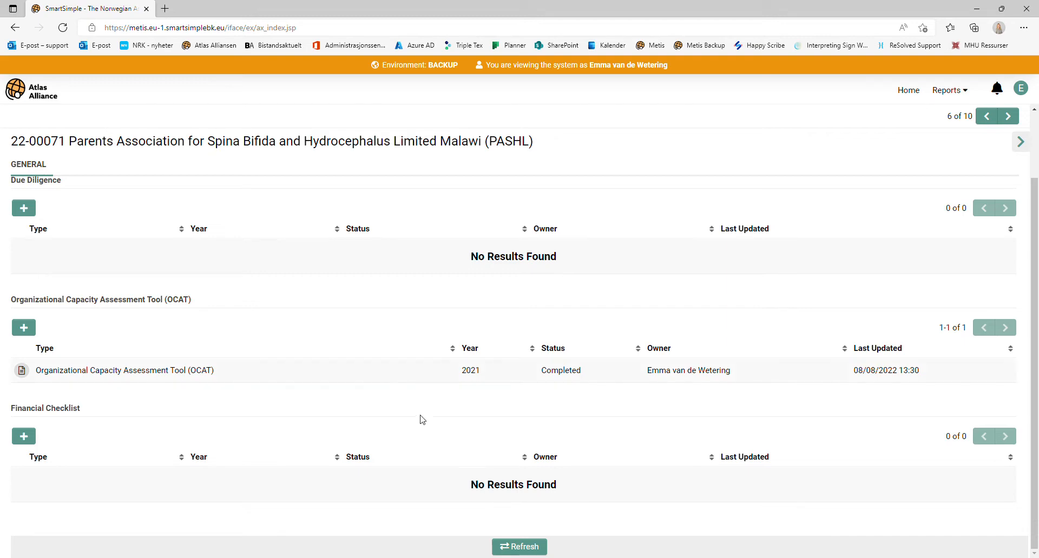
left_click(244, 376)
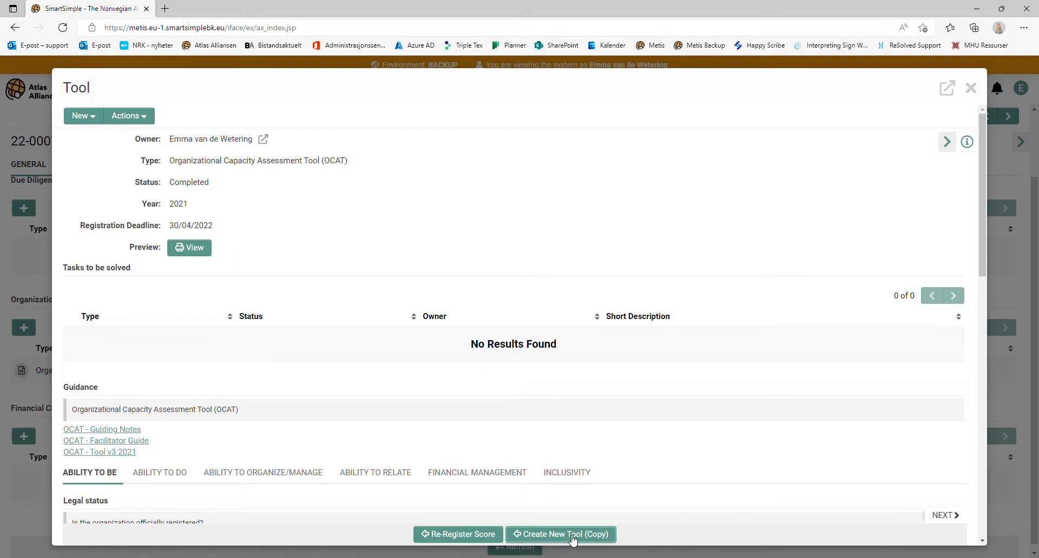
left_click(555, 534)
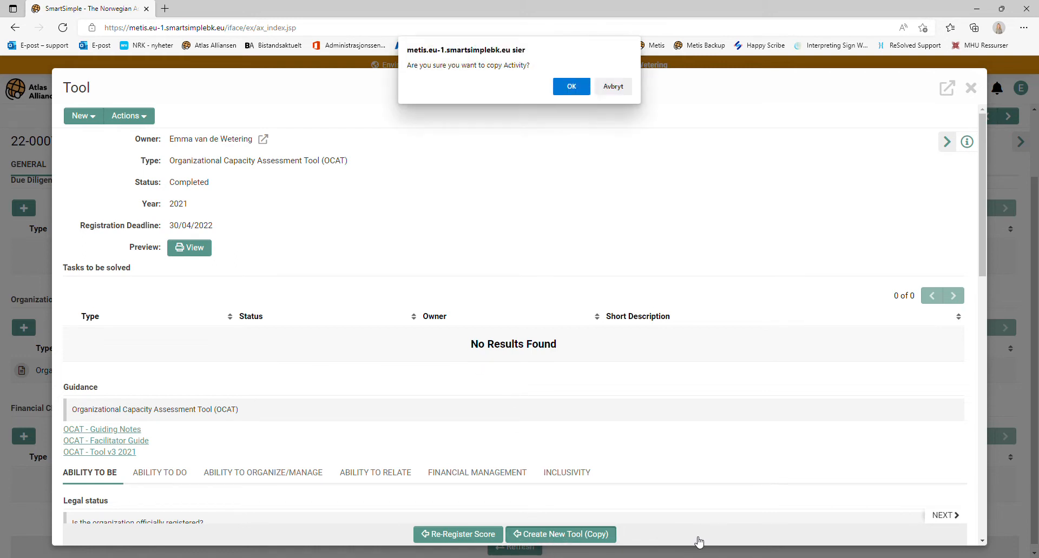
left_click(572, 91)
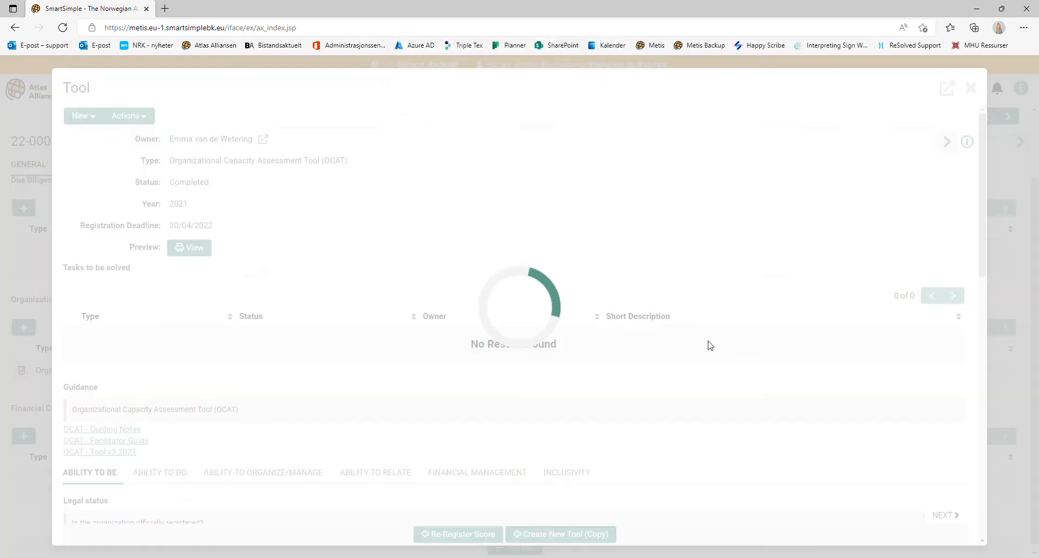
left_click(485, 329)
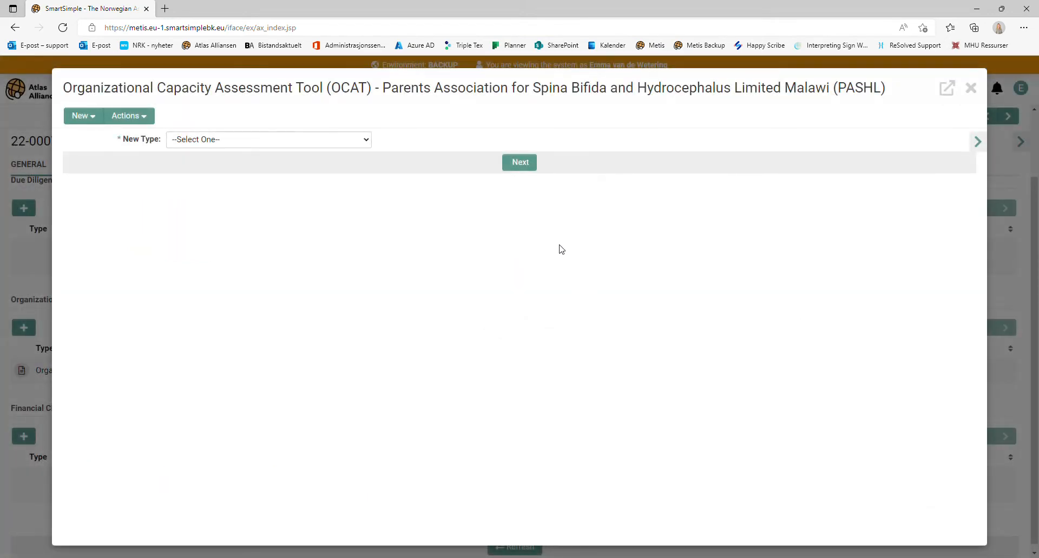
Step: Set the copied tool's new type to Financial Checklist and its year to 2023, and start it
left_click(367, 142)
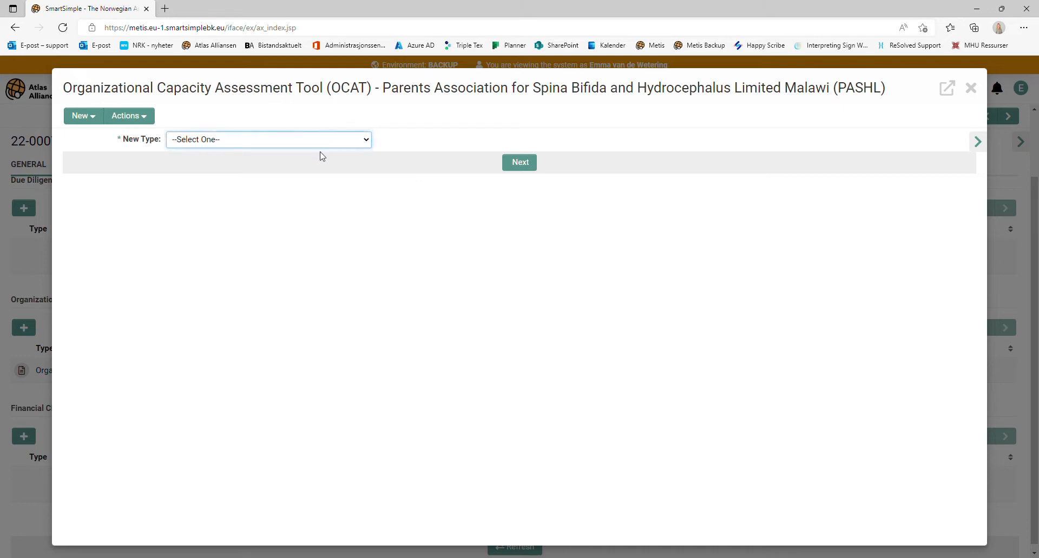
left_click(239, 190)
left_click(520, 162)
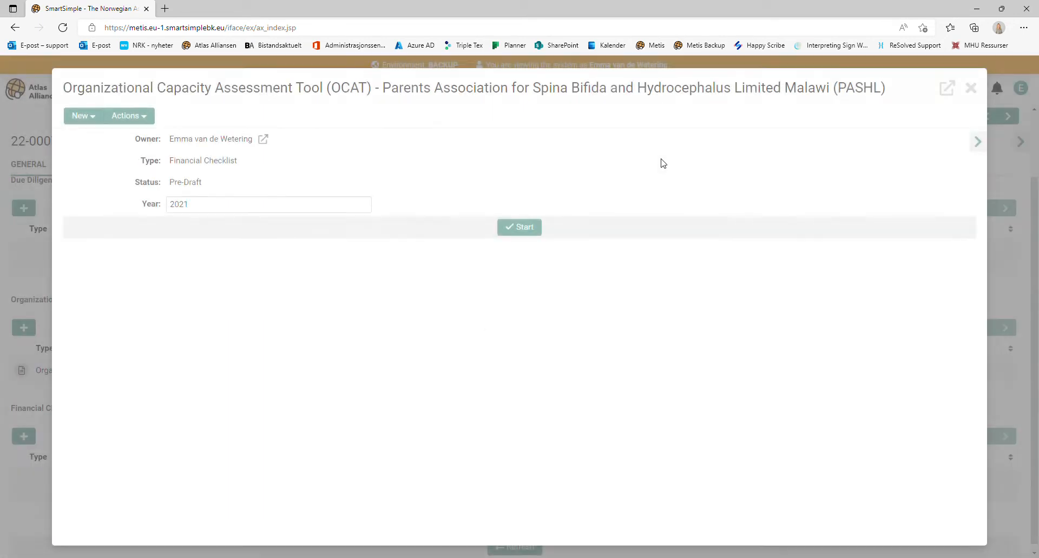
left_click(303, 213)
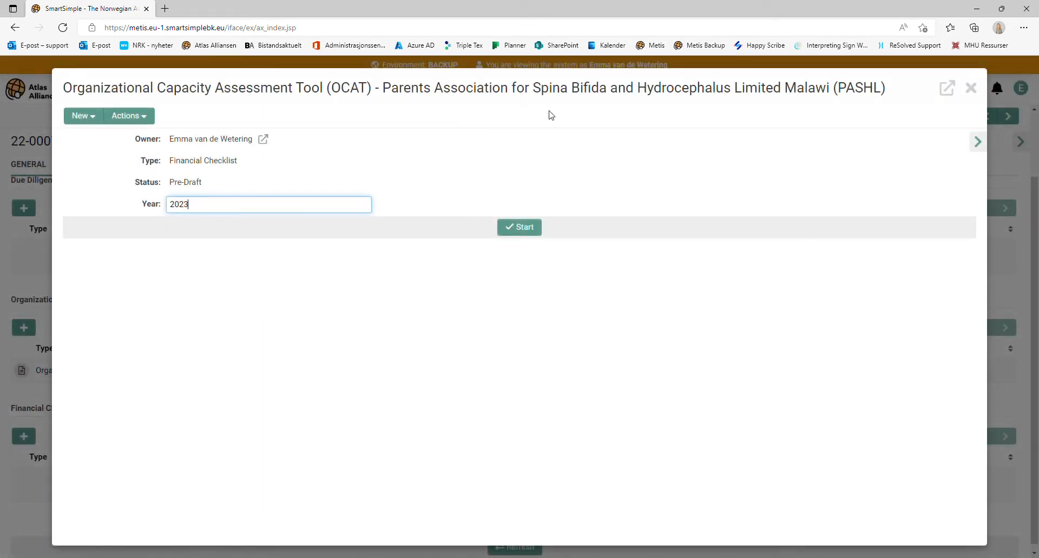
left_click(528, 228)
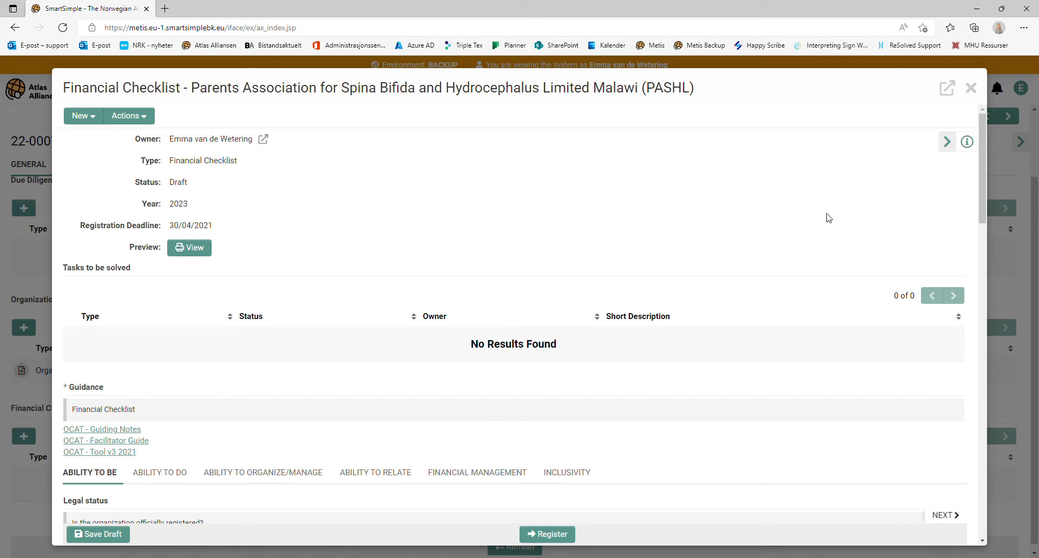
Step: Close the new tool, refresh the organisation's record and reopen the 2023 Financial Checklist
left_click(974, 91)
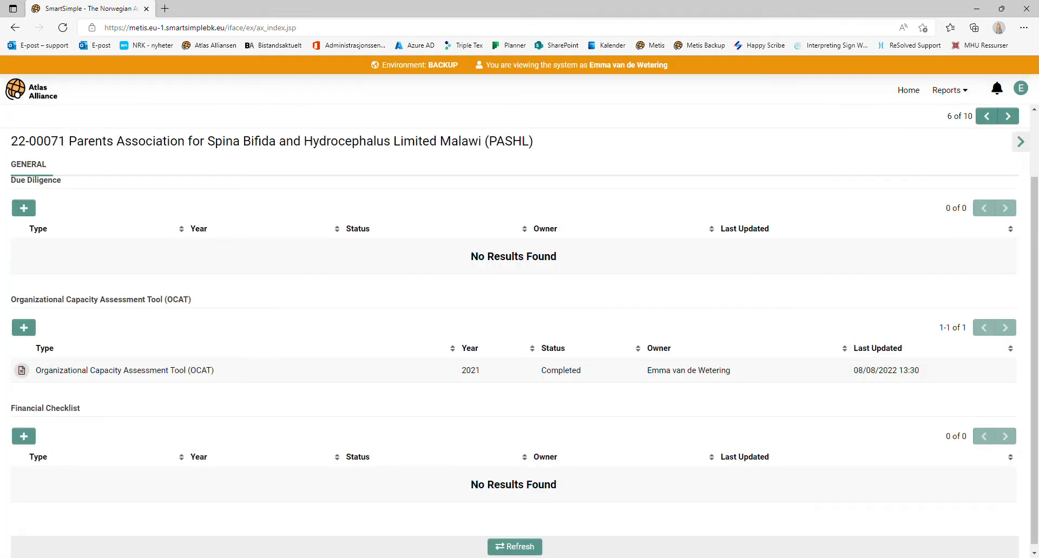
left_click(533, 548)
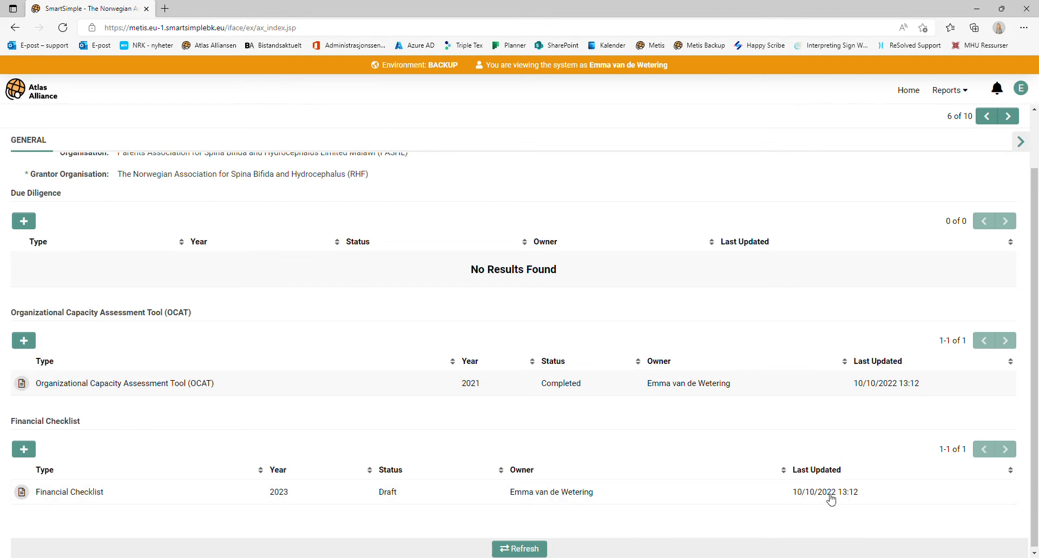
left_click(86, 500)
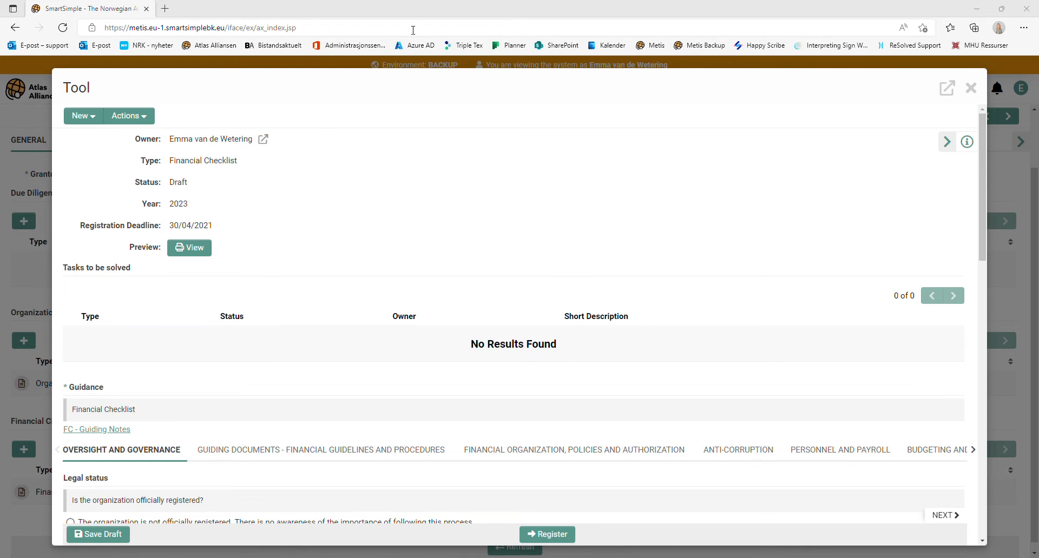
left_click(427, 15)
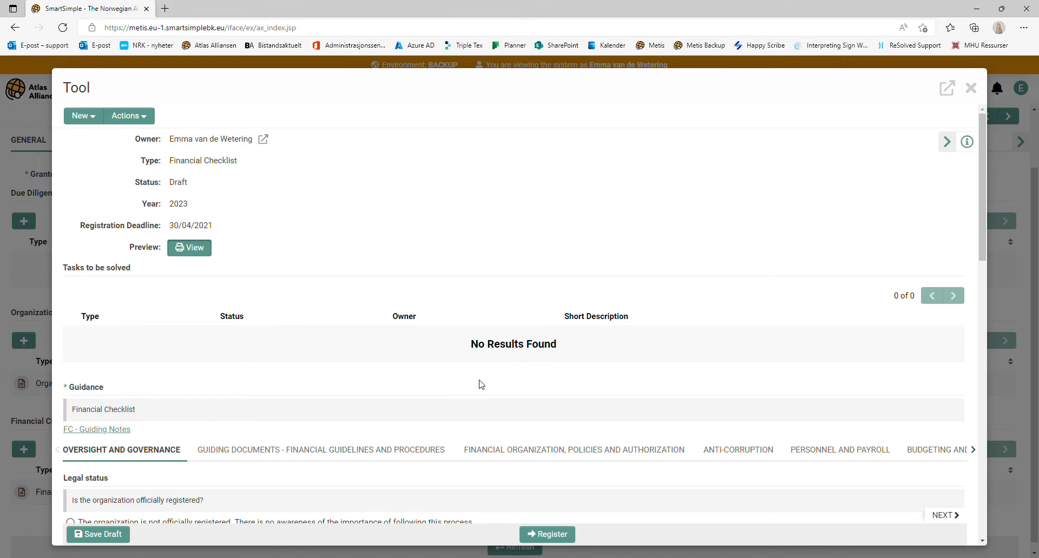
Step: Answer the legal status as not officially registered and the Board question as monitoring the organization's progress, management and leadership closely
scroll(481, 384, "down", 4)
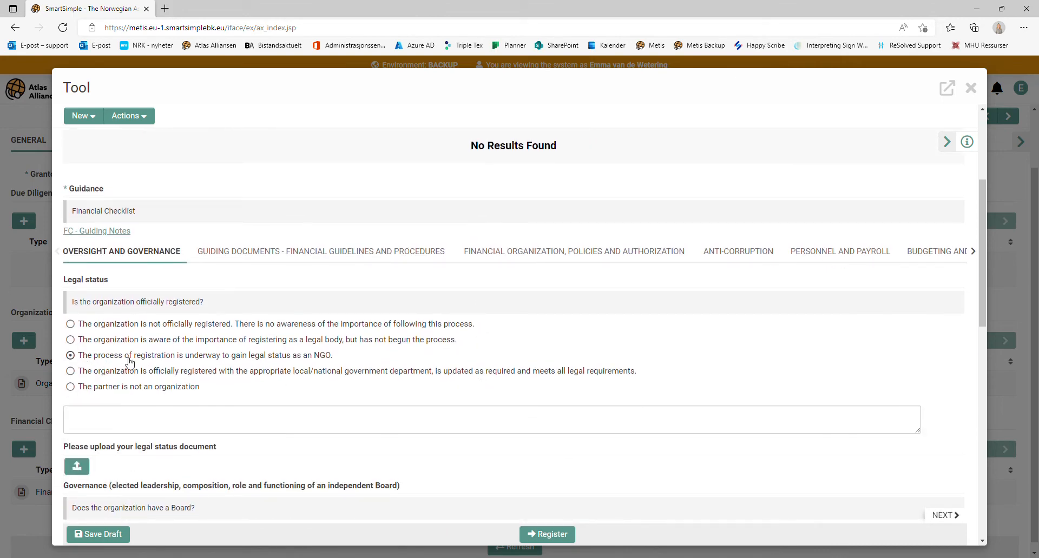
scroll(330, 382, "down", 3)
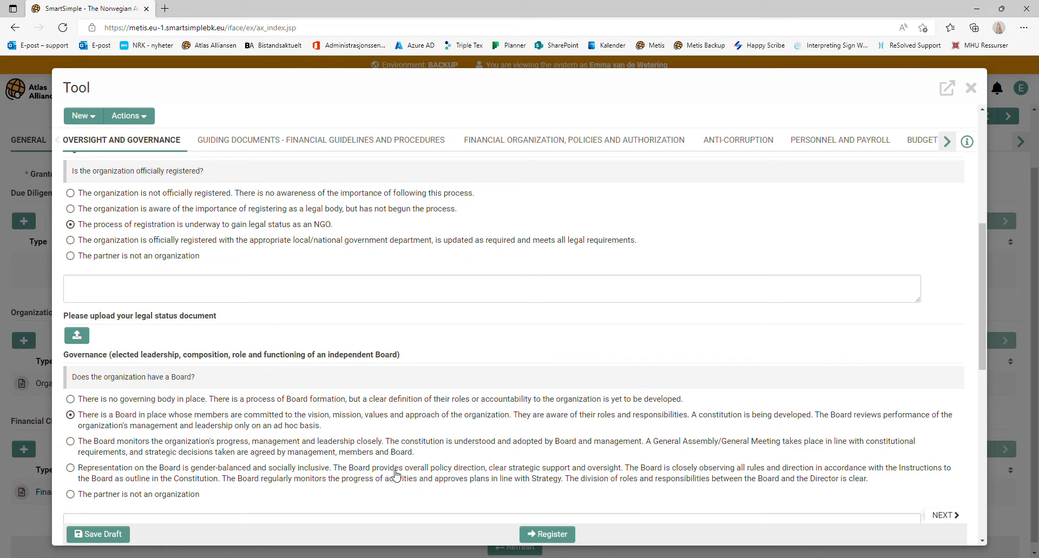
scroll(427, 438, "up", 5)
scroll(429, 439, "up", 1)
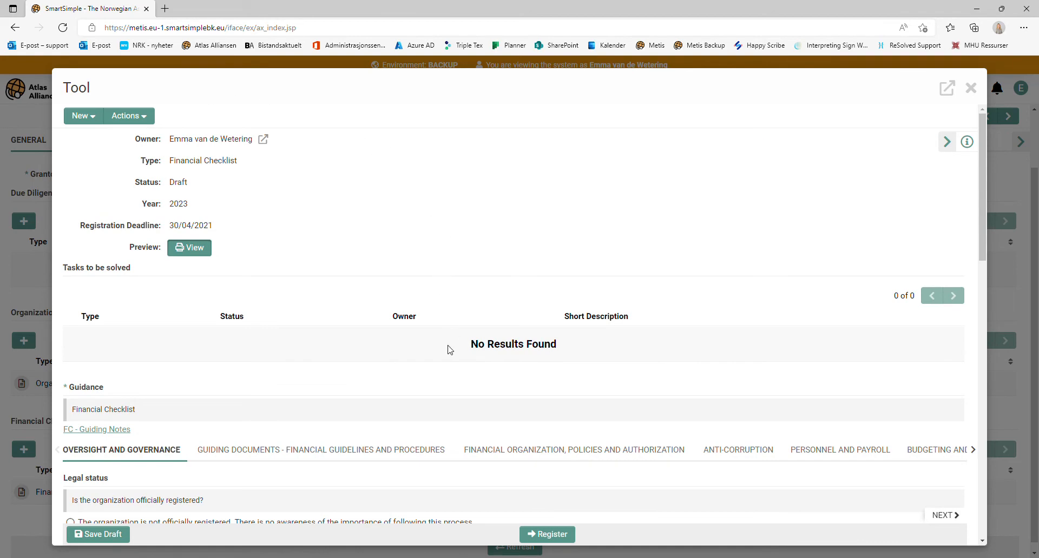
scroll(501, 316, "down", 4)
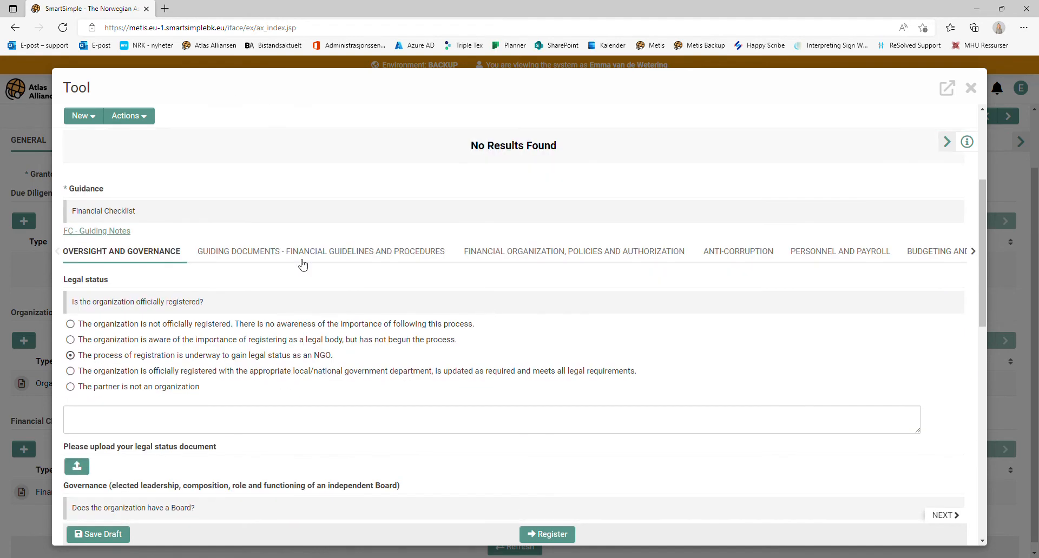
scroll(193, 387, "down", 6)
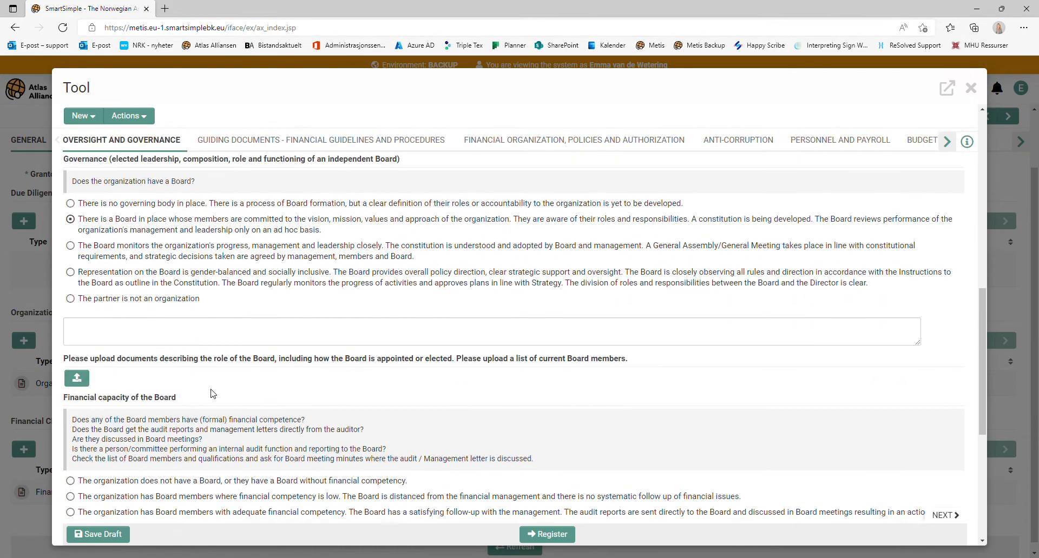
left_click(167, 253)
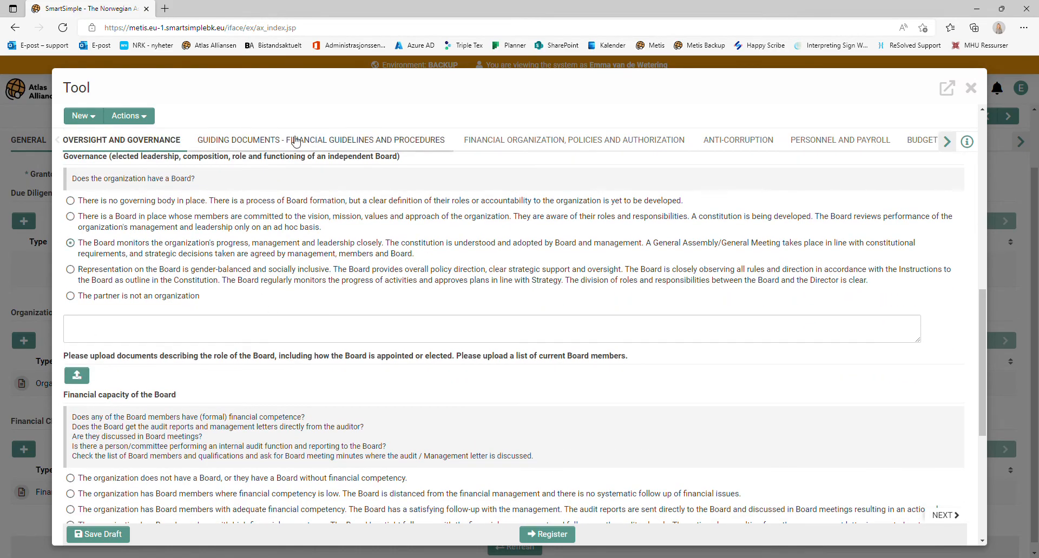
Step: Rate the Board's financial capacity as high financial competency and the Atlas agreement as not or little known to staff
scroll(330, 403, "down", 5)
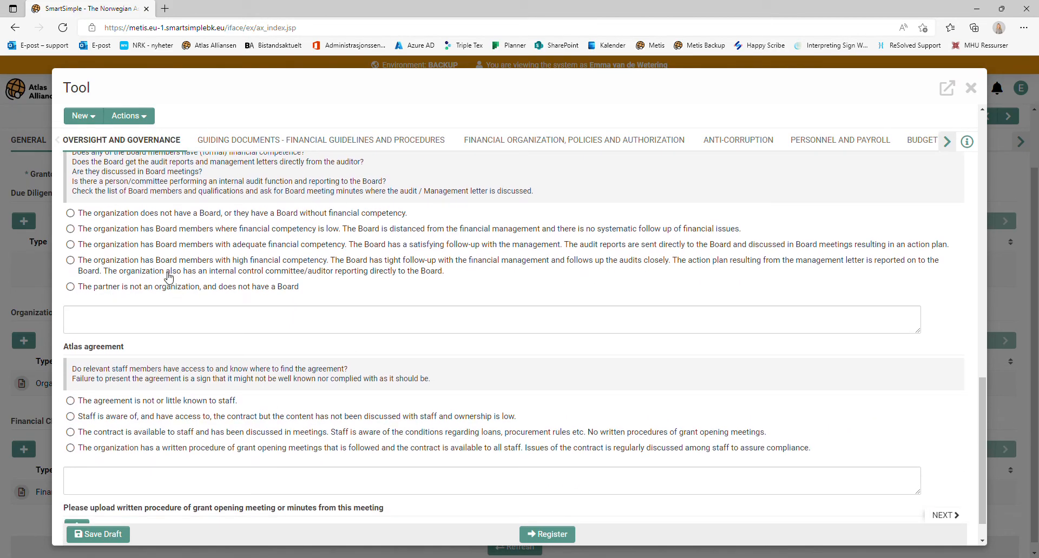
left_click(186, 260)
scroll(137, 411, "down", 1)
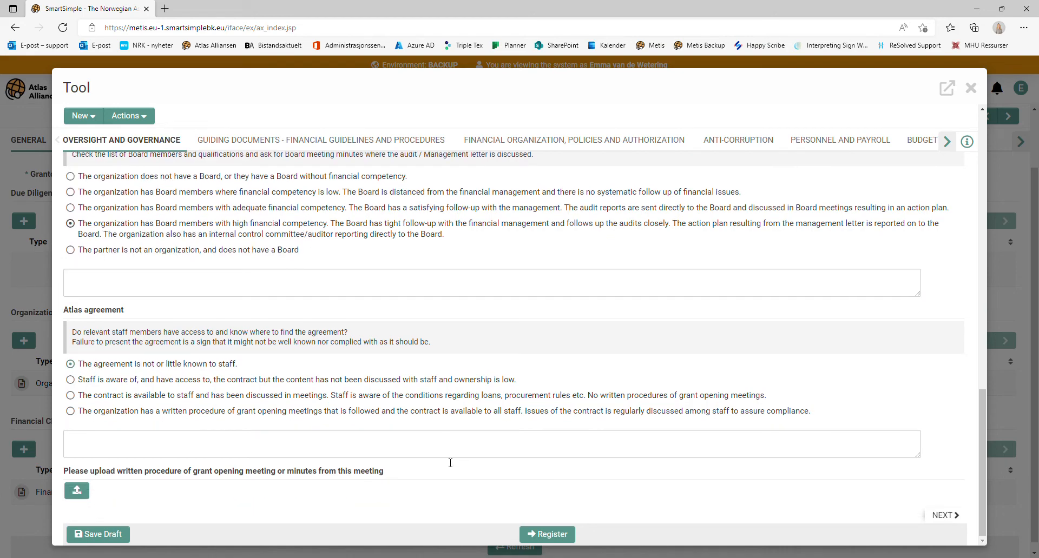
Step: View the checklist's guiding documents section and the Financial Organization, Policies and Authorization section
scroll(349, 384, "up", 5)
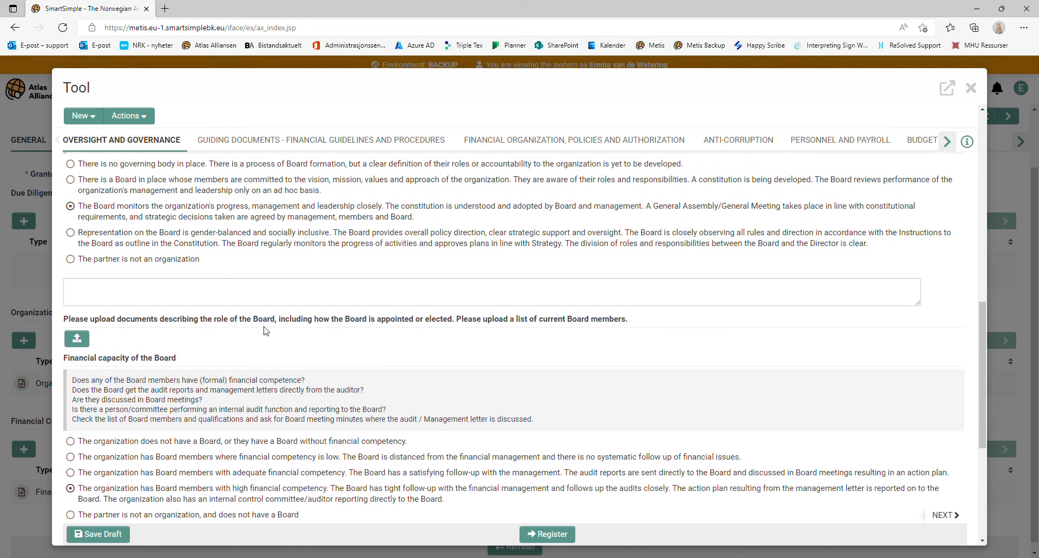
scroll(353, 396, "up", 6)
scroll(353, 396, "up", 4)
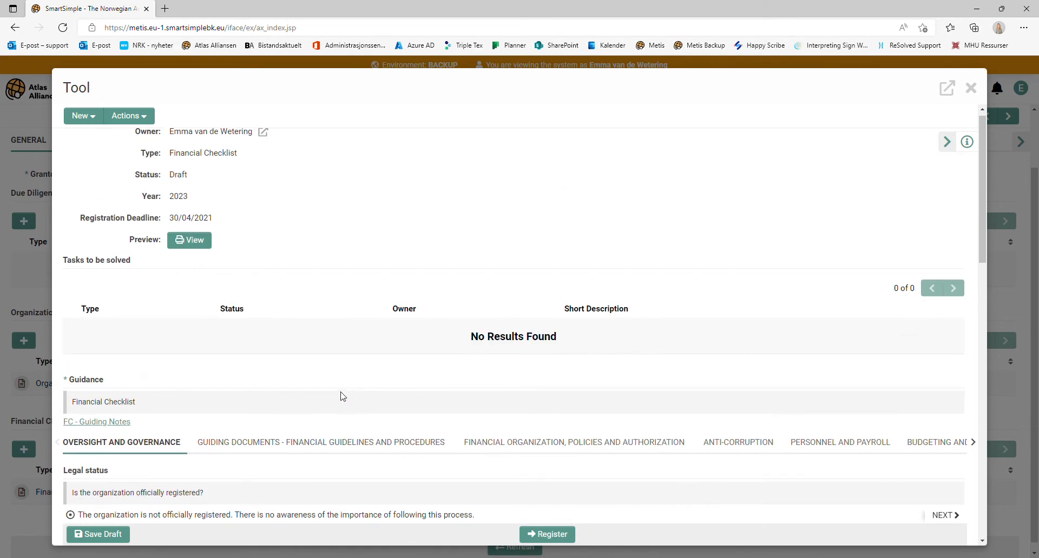
left_click(325, 453)
left_click(557, 461)
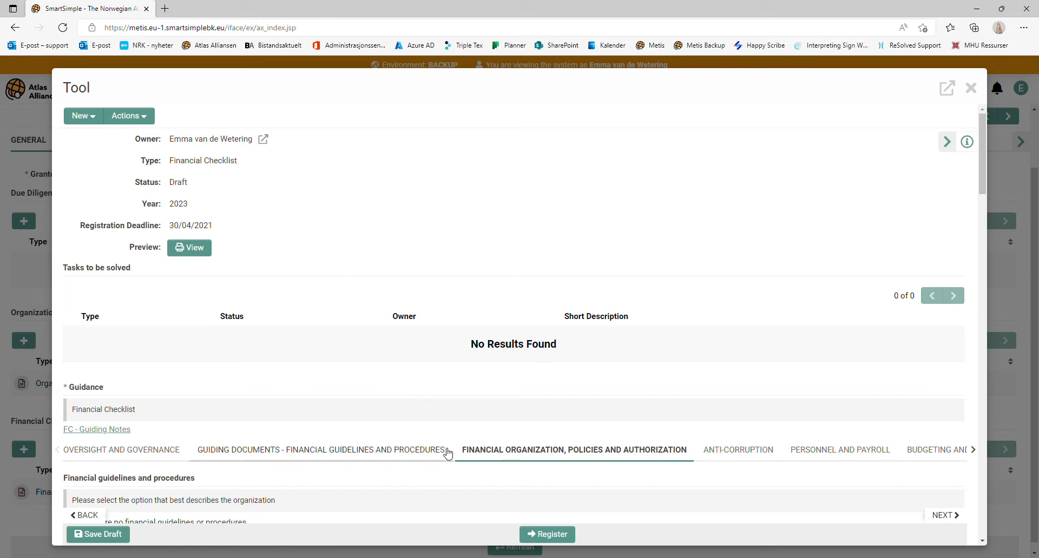
Step: Register the 2023 Financial Checklist, activate it with confirmation, and close it to return to the organisation's record
left_click(544, 535)
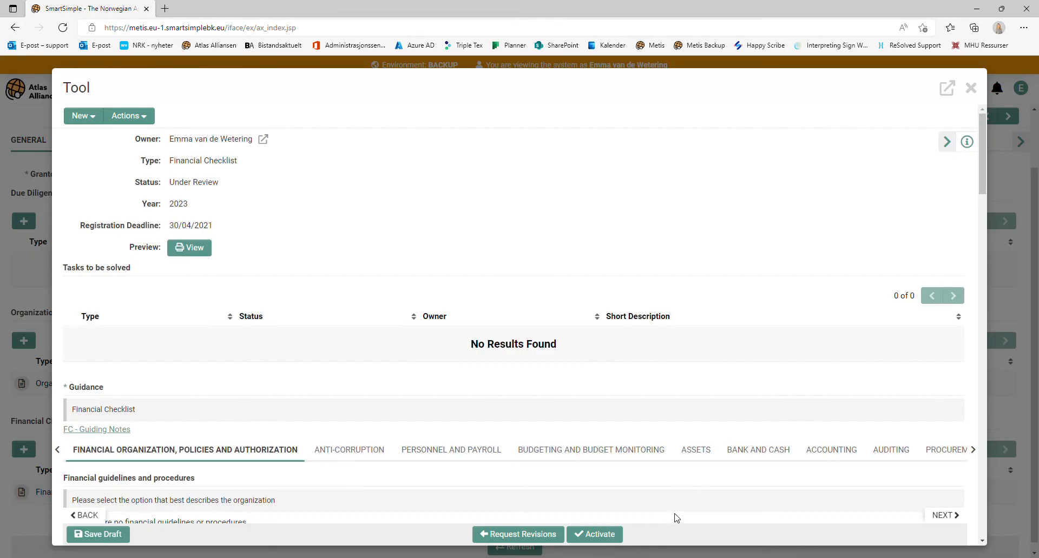
left_click(610, 536)
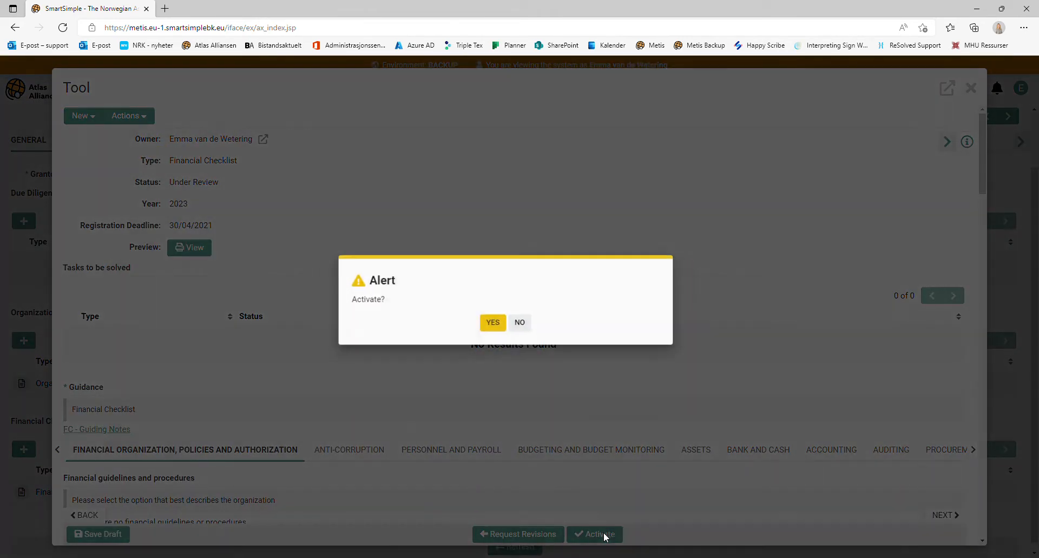
left_click(510, 326)
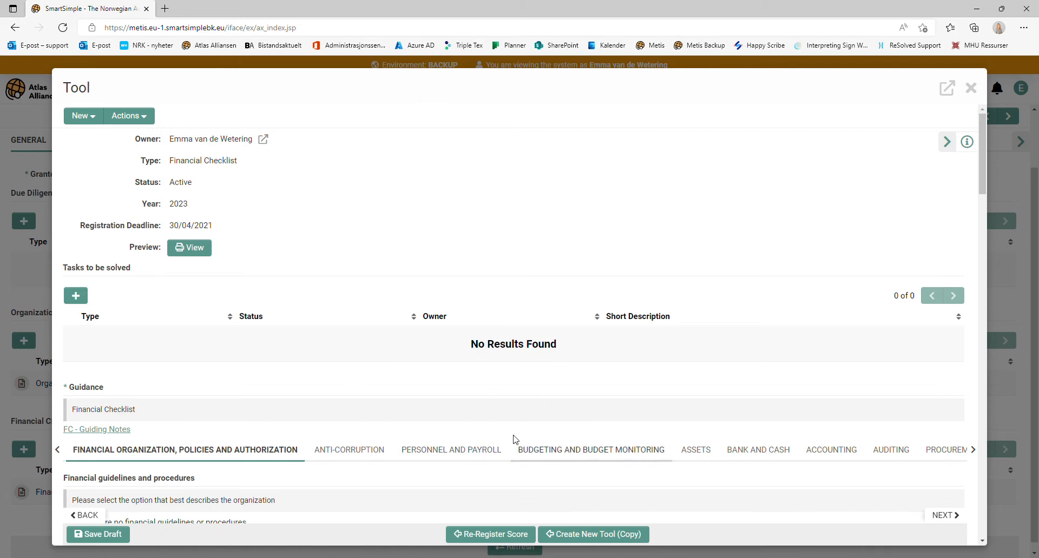
left_click(972, 88)
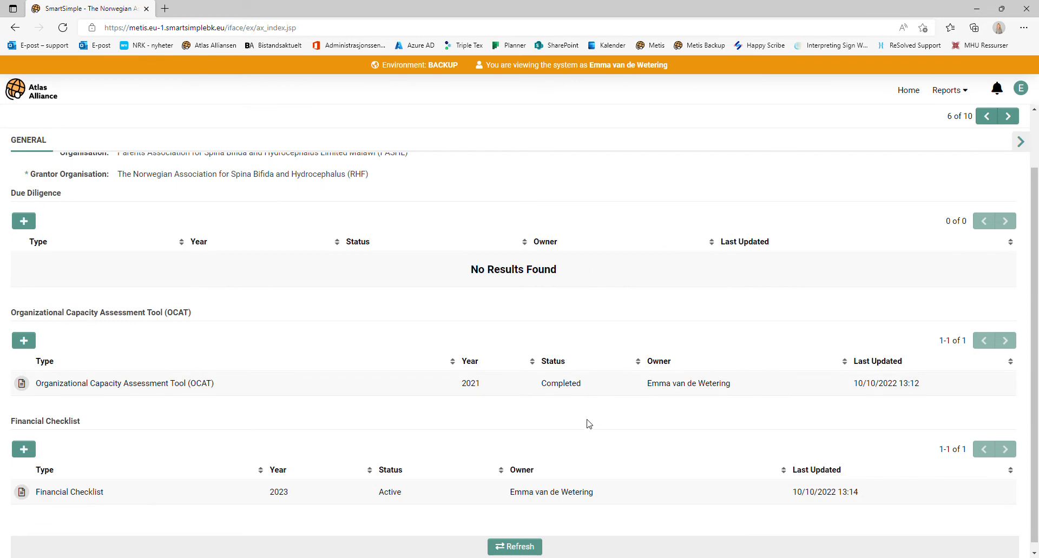
Step: Examine the Due Diligence, OCAT and Financial Checklist lists in PASHL's record, sorting the OCAT list by last updated date
scroll(552, 441, "up", 1)
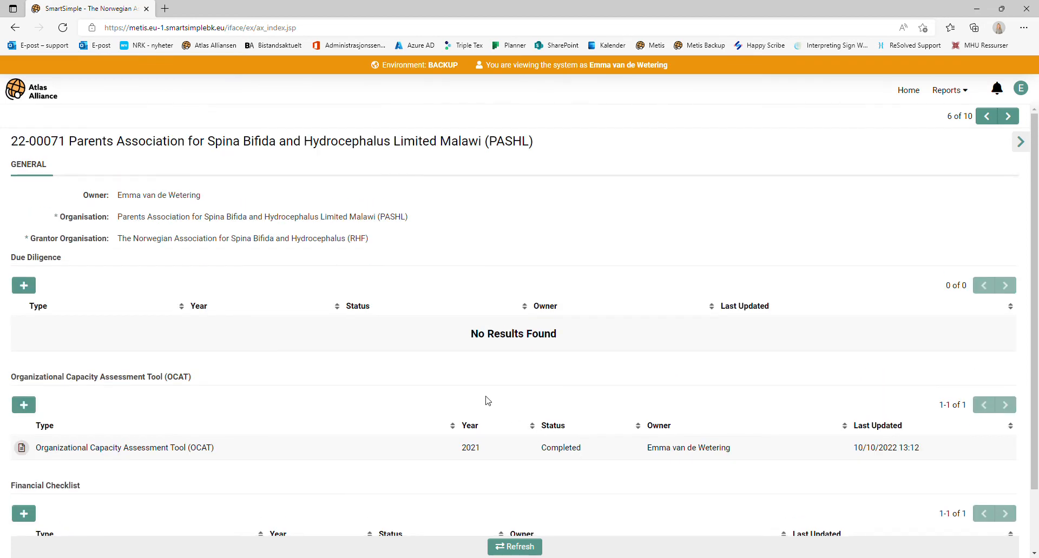
scroll(400, 384, "down", 1)
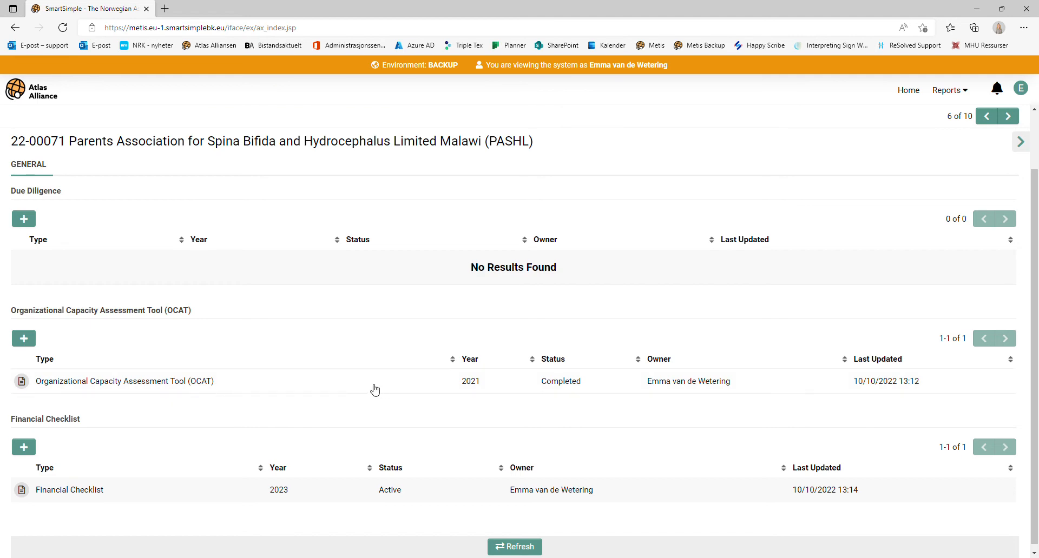
scroll(373, 390, "up", 2)
scroll(371, 390, "down", 2)
scroll(268, 432, "up", 2)
scroll(270, 432, "down", 1)
left_click(901, 364)
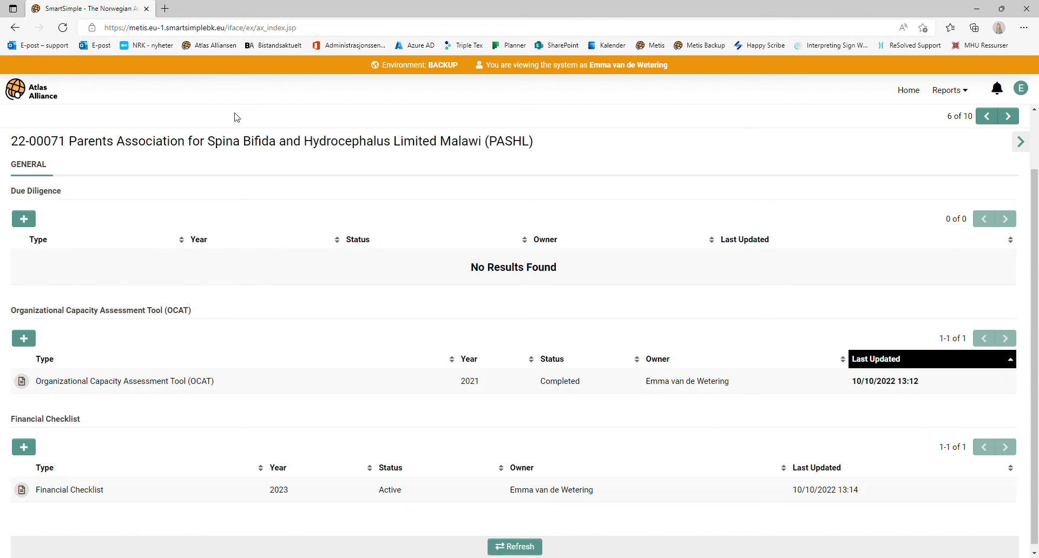
left_click_drag(69, 145, 532, 154)
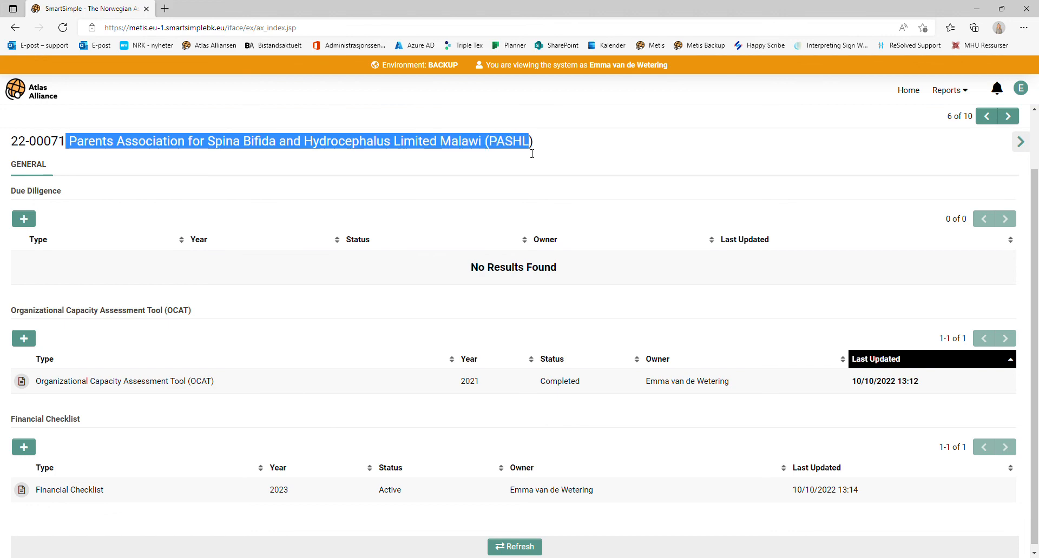
left_click(580, 162)
Step: Return to the home page and open PASHL's profile from the sub-organisations of My Organization
left_click(53, 91)
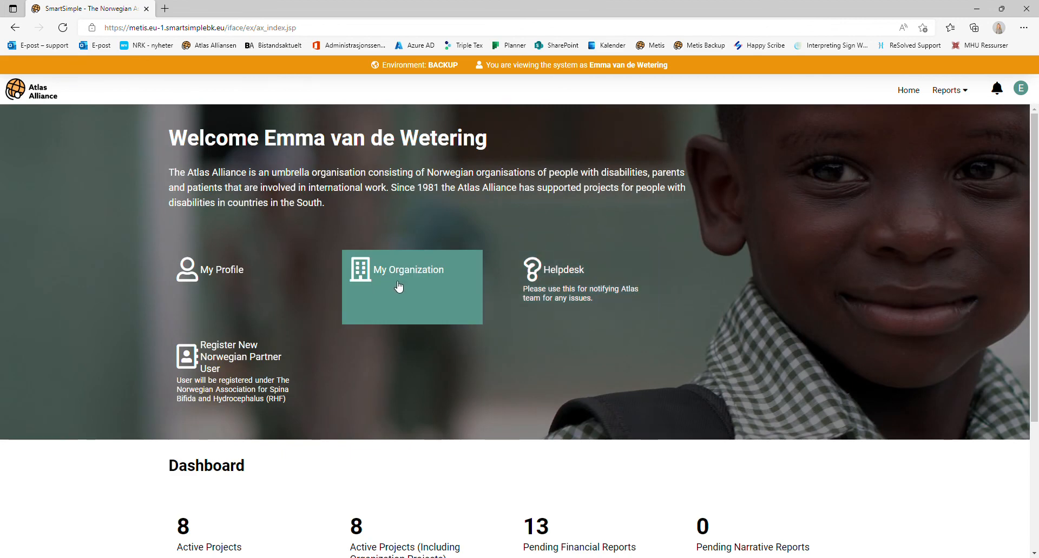
left_click(399, 286)
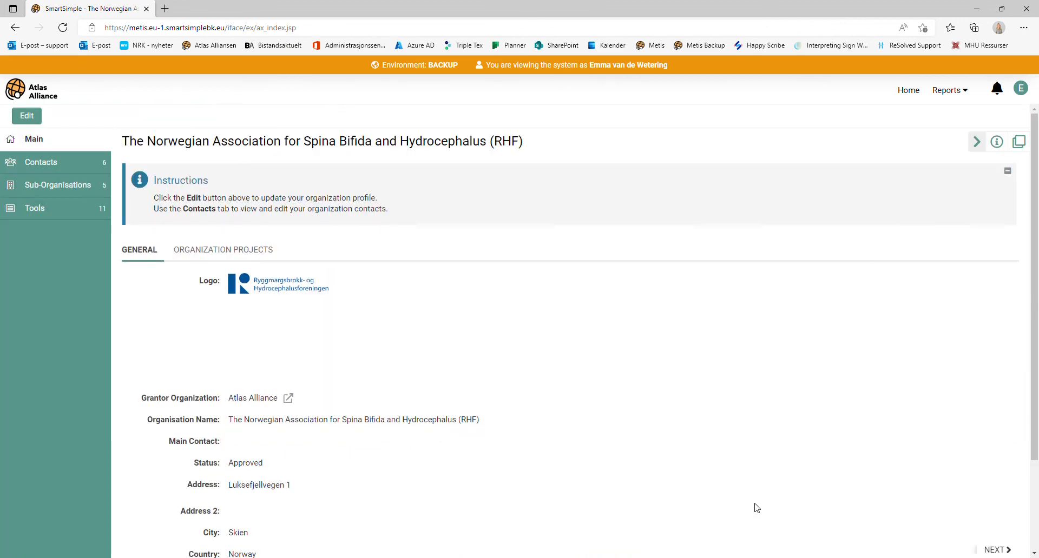
left_click(58, 185)
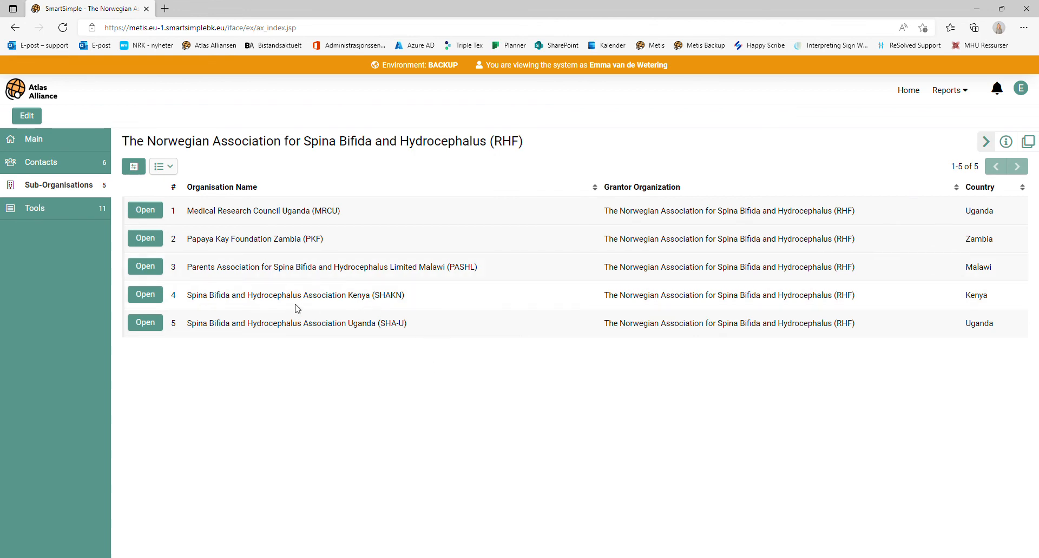
left_click(152, 273)
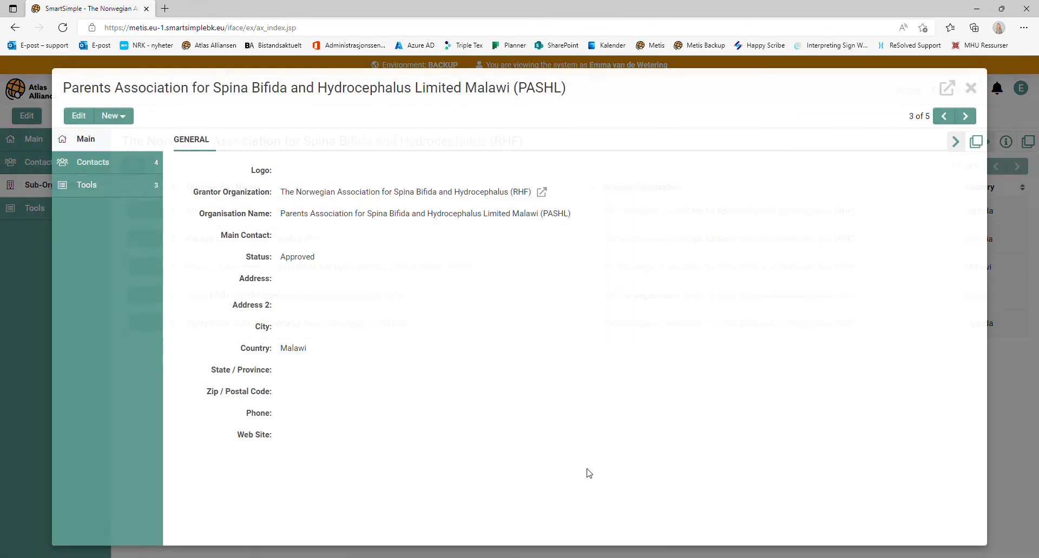
Step: View PASHL's tools sorted ascending by last updated date, and return to the home page
left_click(130, 185)
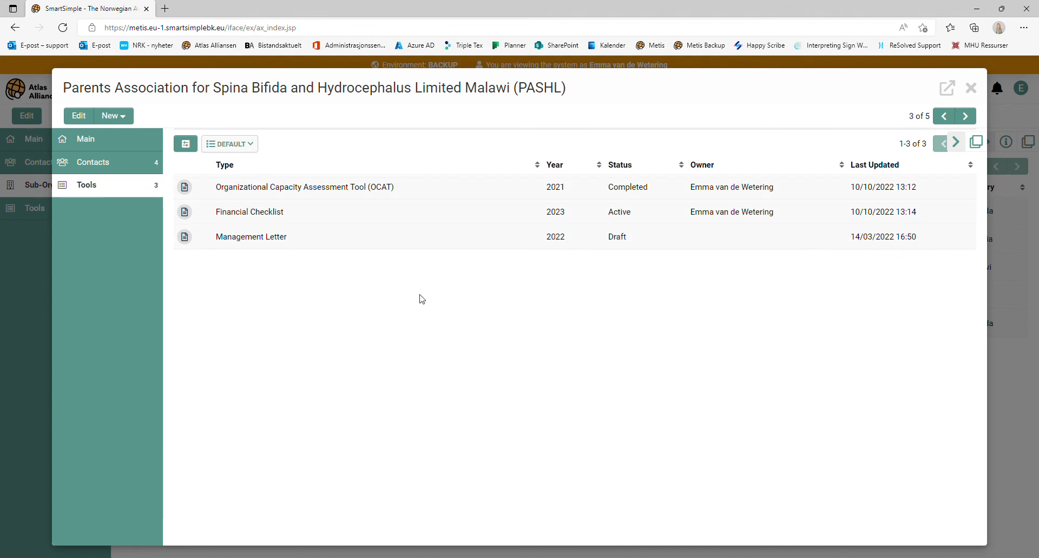
left_click(885, 165)
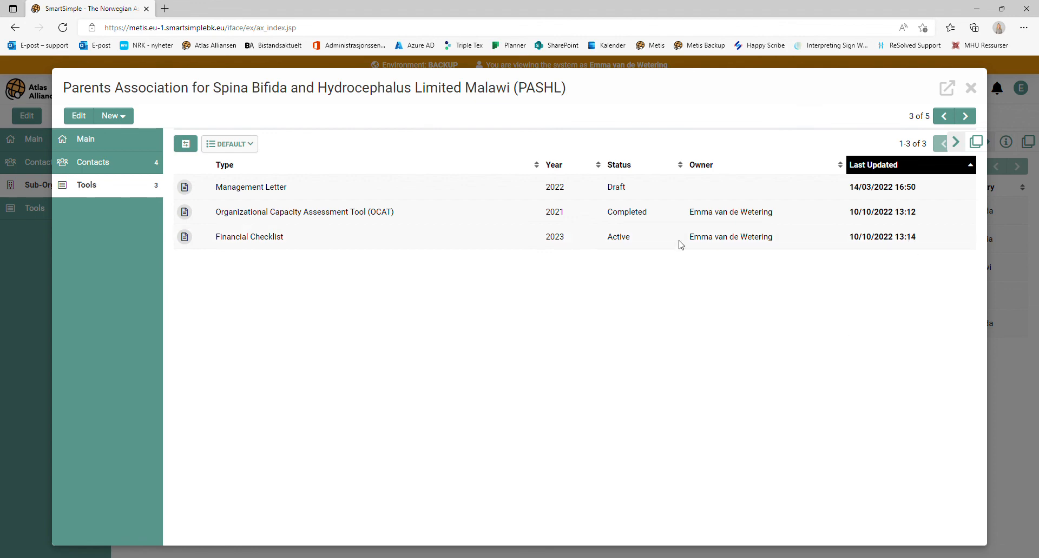
left_click(972, 88)
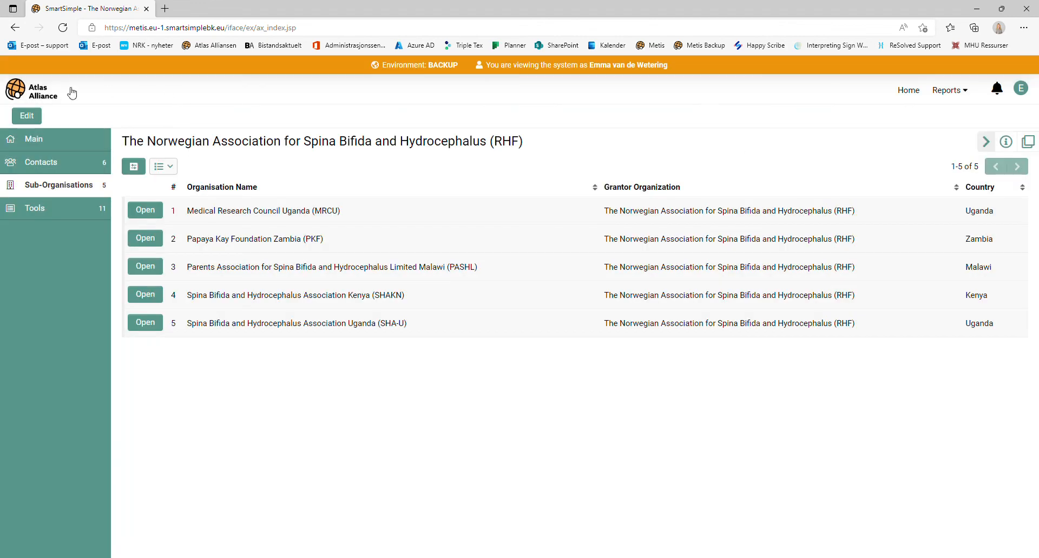
left_click(31, 93)
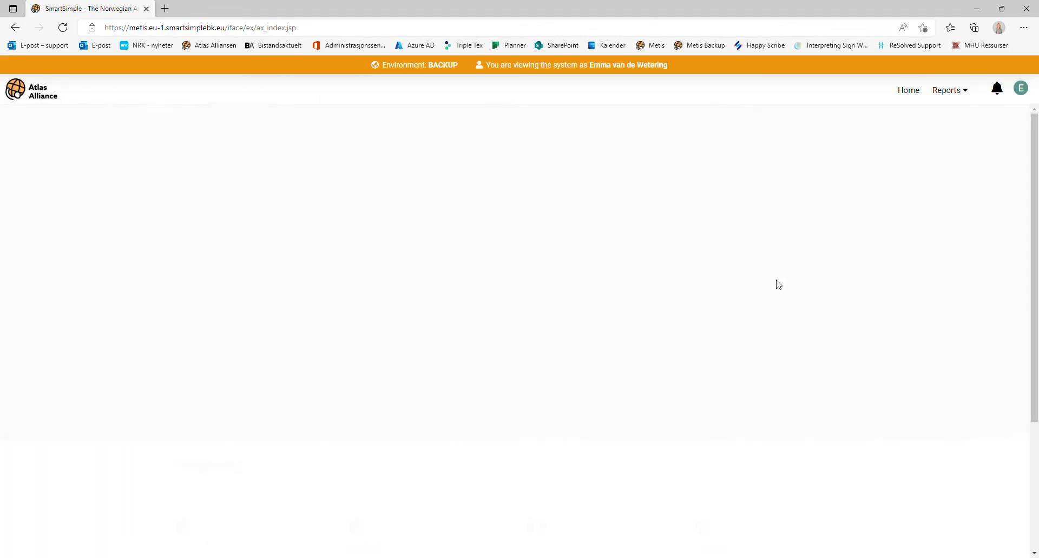